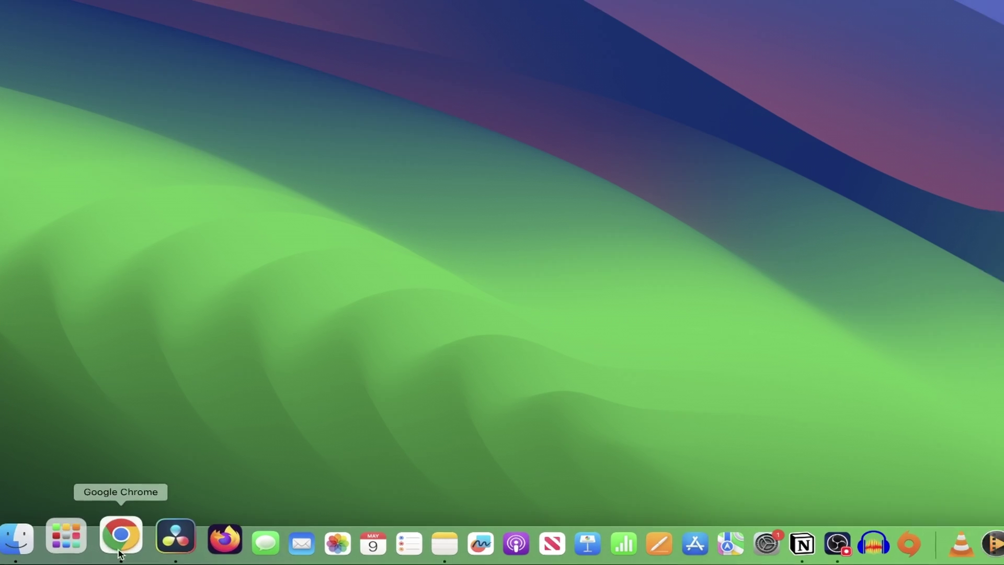
Launch Chrome and search Google for 'davinci resolve 19'
left_click(122, 543)
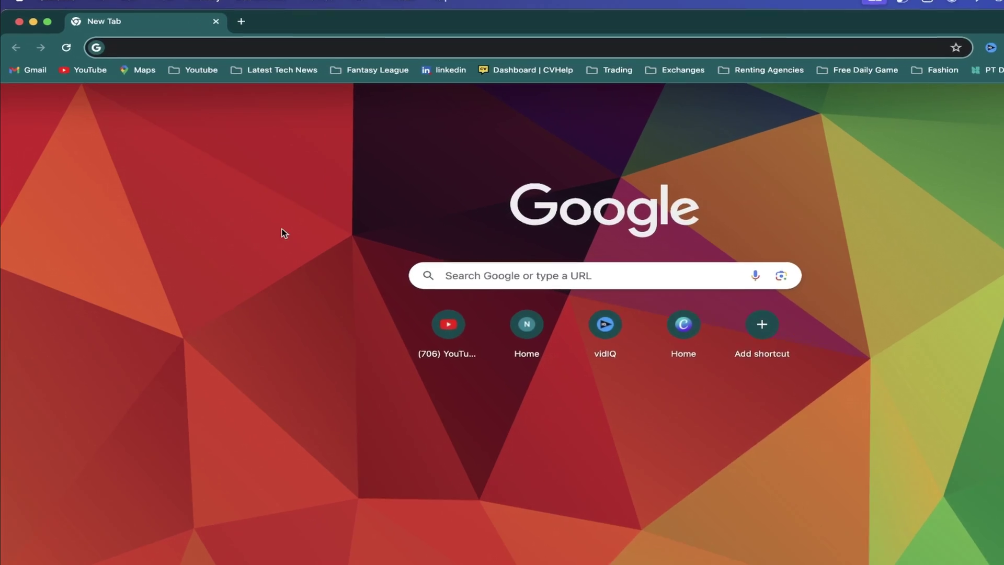
type("davinci resolve")
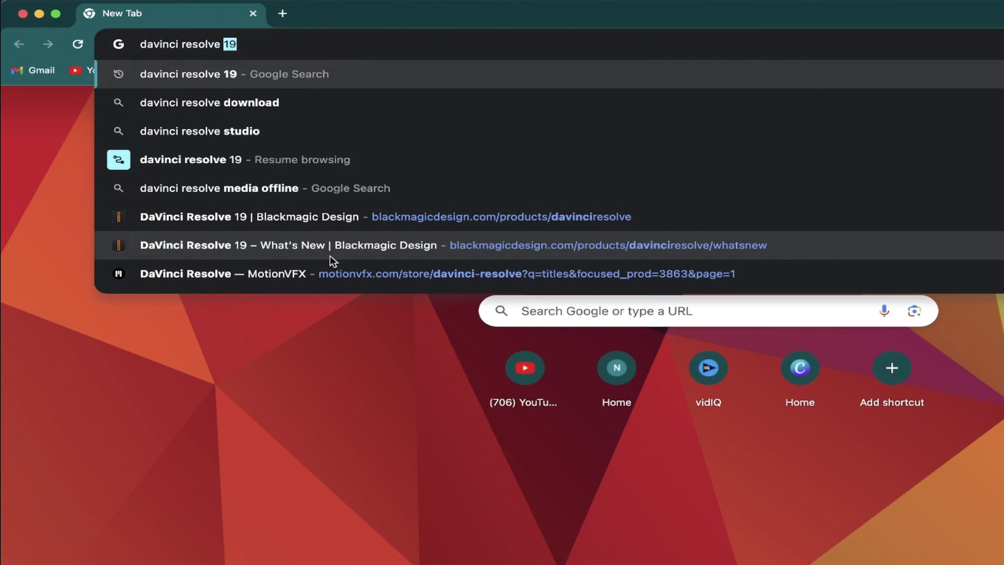
key("Return")
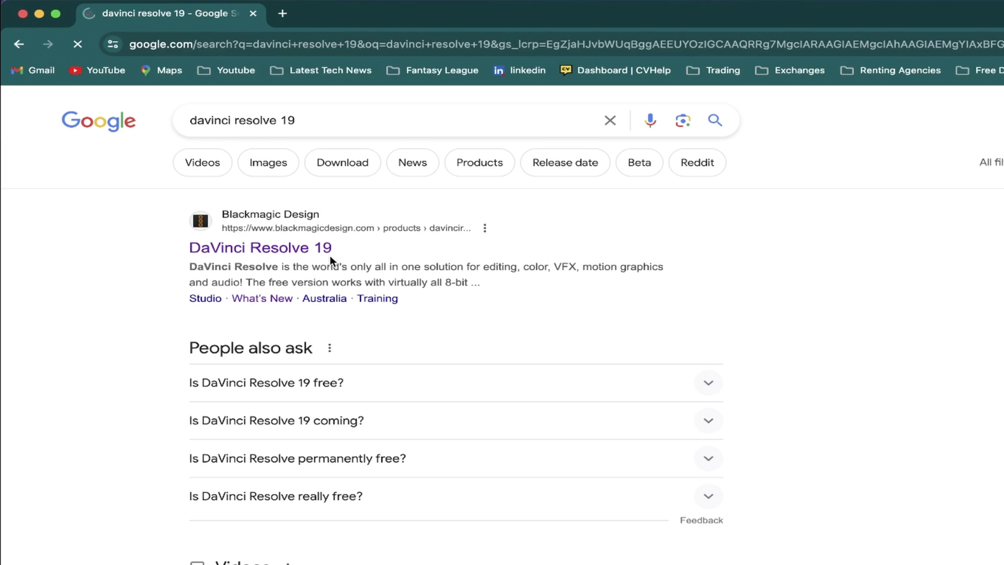
Open Blackmagic's DaVinci Resolve 19 page and scroll through its What's New features
left_click(264, 251)
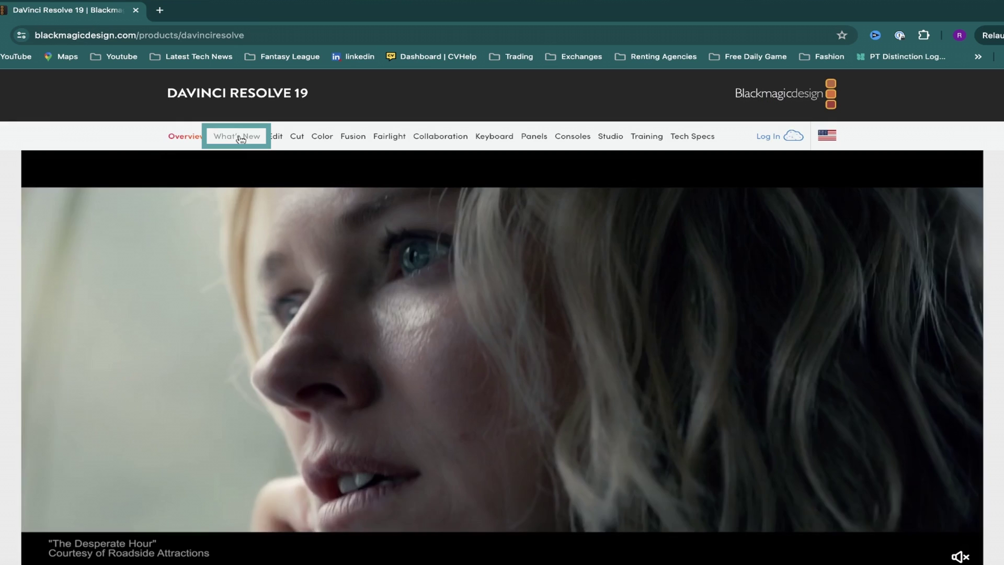
left_click(240, 137)
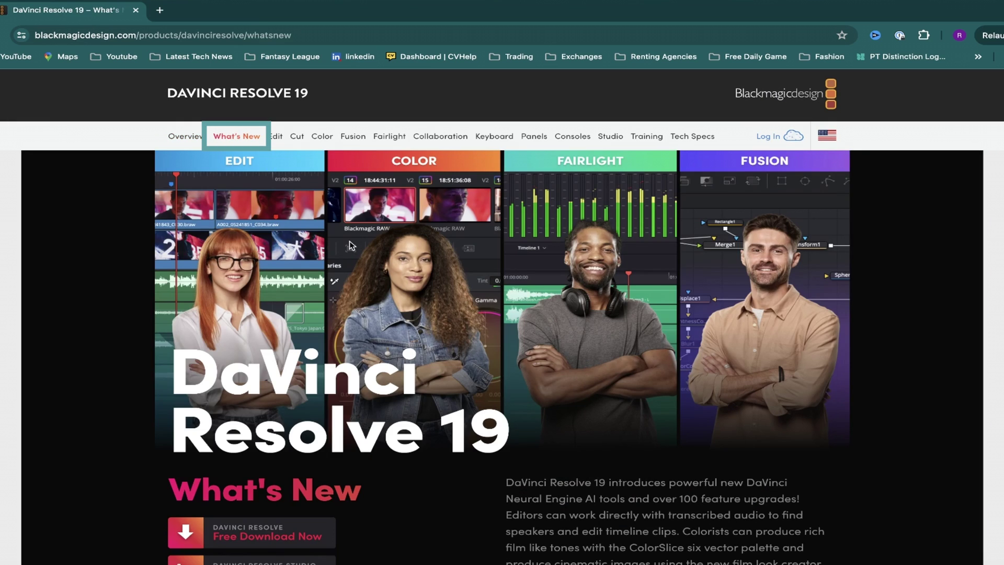
scroll(349, 242, "down", 20)
scroll(349, 241, "down", 16)
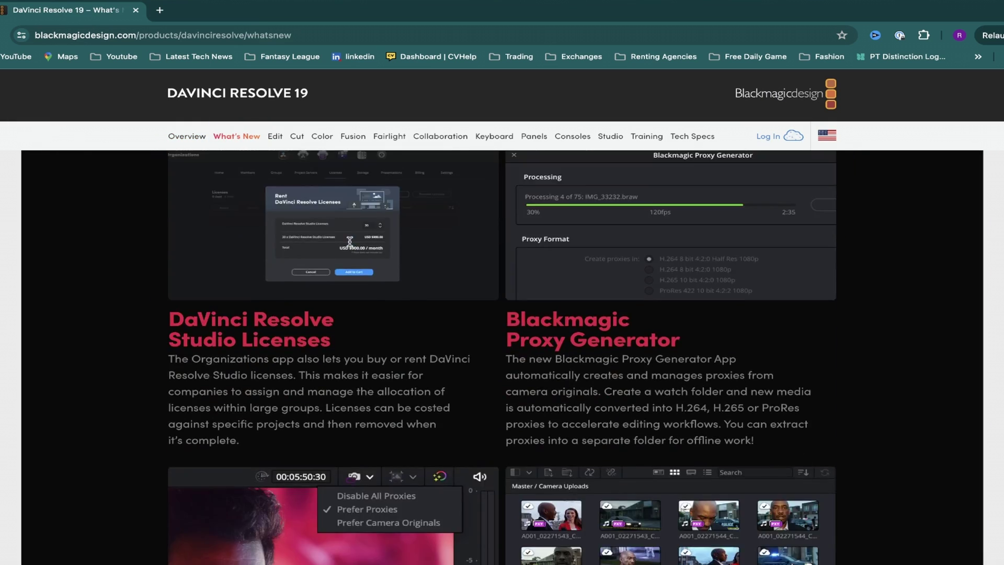
scroll(349, 240, "down", 4)
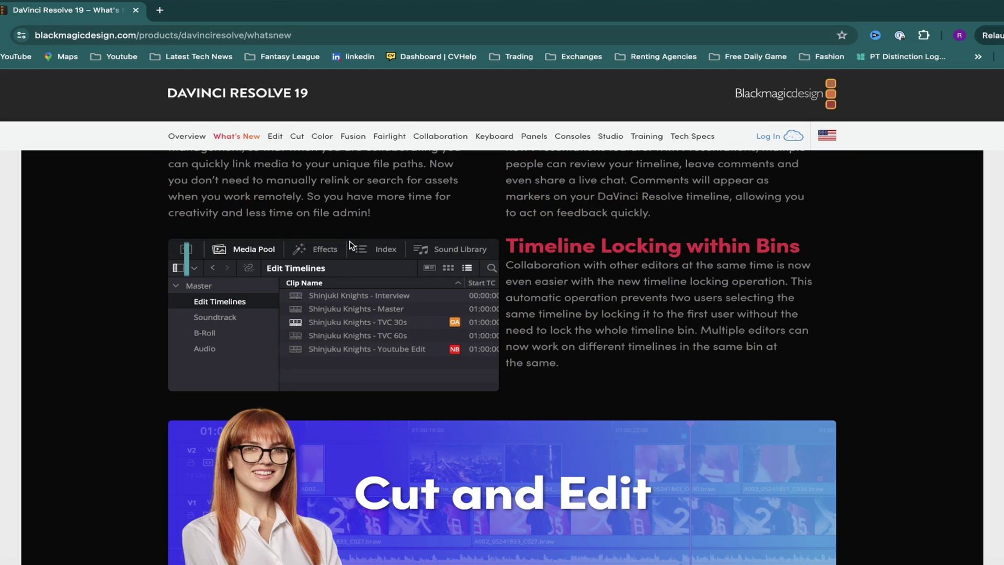
Return to the Overview page and scroll to the free download and $295 Studio offers
left_click(186, 137)
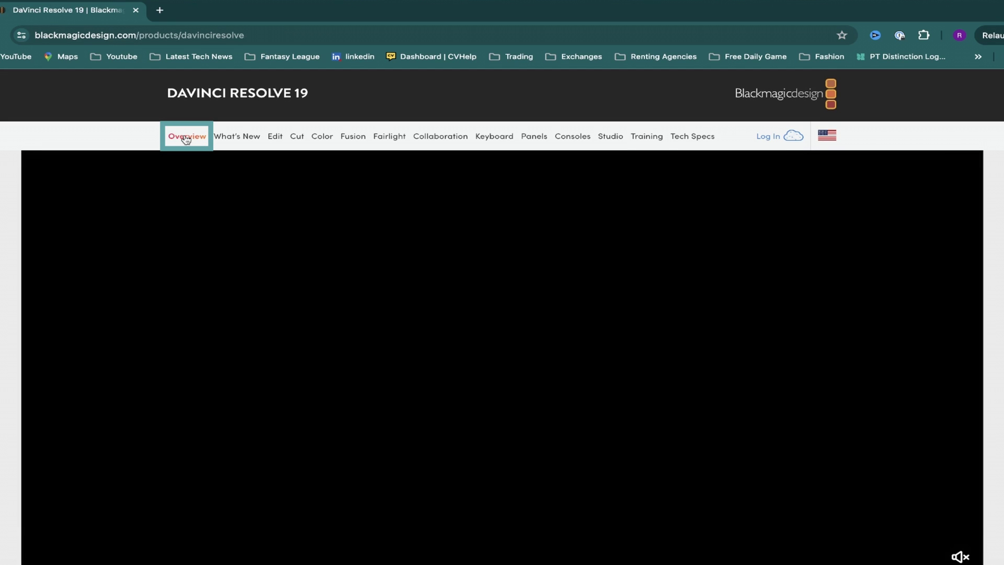
scroll(207, 255, "down", 1)
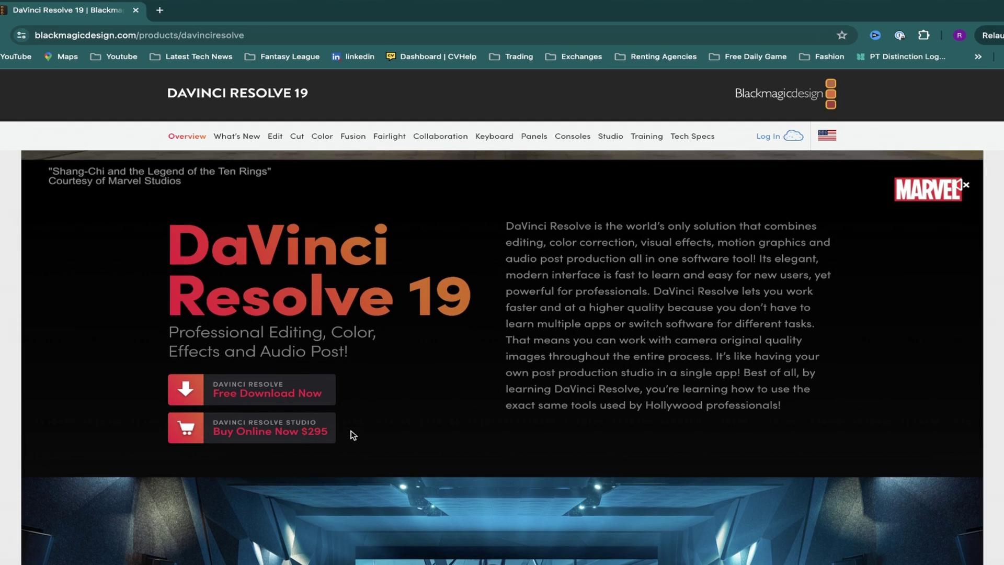
scroll(353, 434, "down", 1)
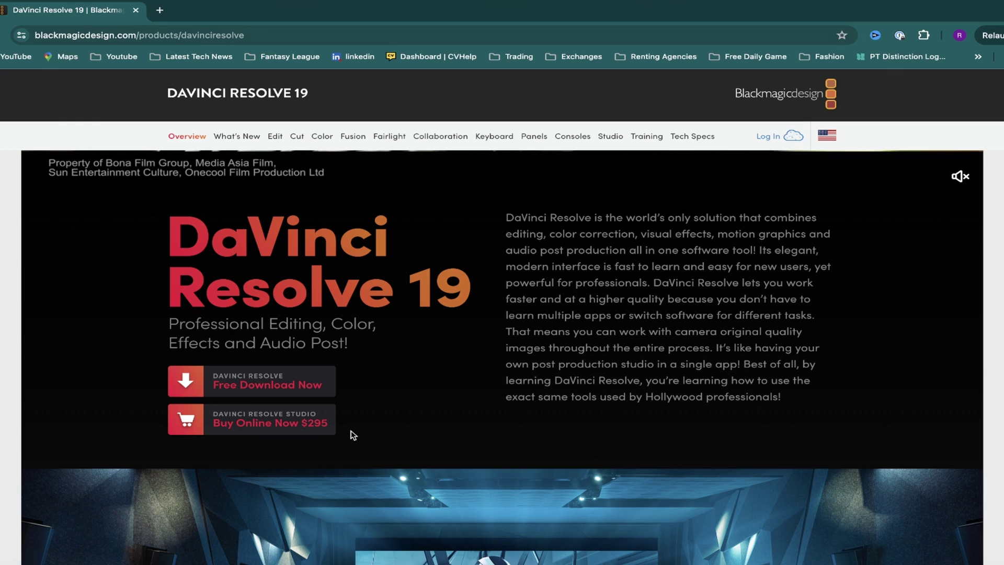
Show the Resolve 19 and Studio 19 Public Beta downloads for Mac, Windows and Linux
left_click(269, 386)
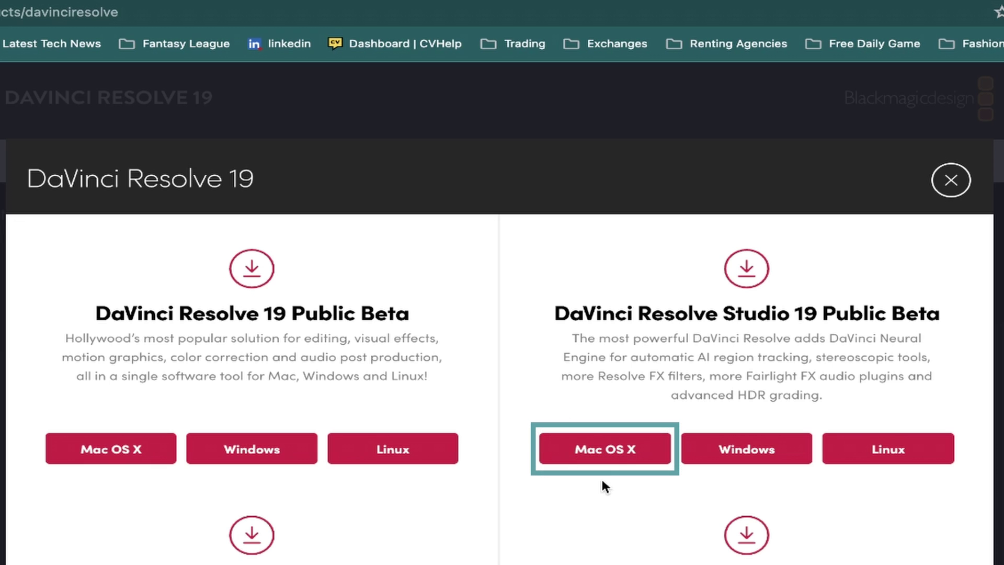
Choose the Mac OS X Studio 19 beta and step through the name and company fields
left_click(605, 449)
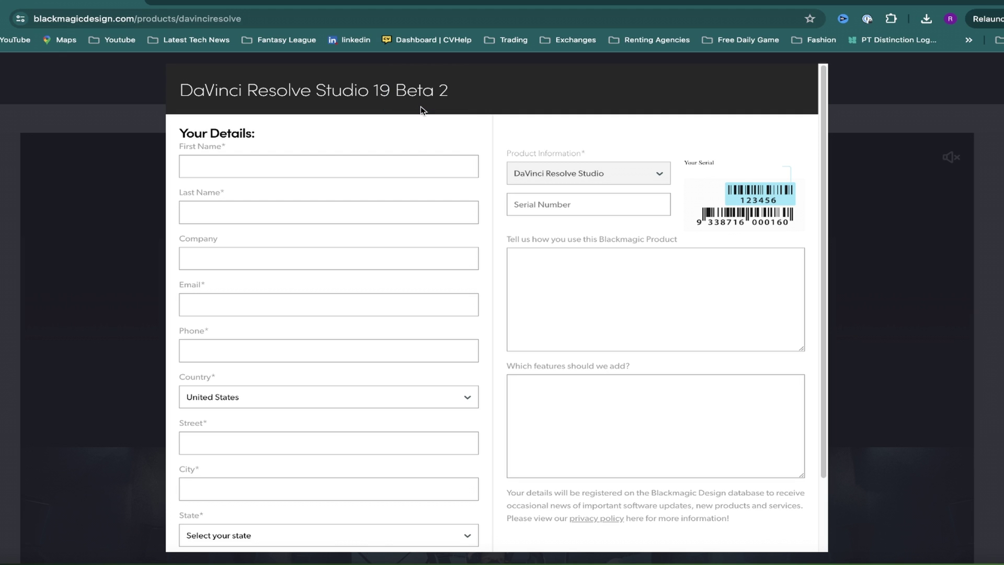
left_click(233, 164)
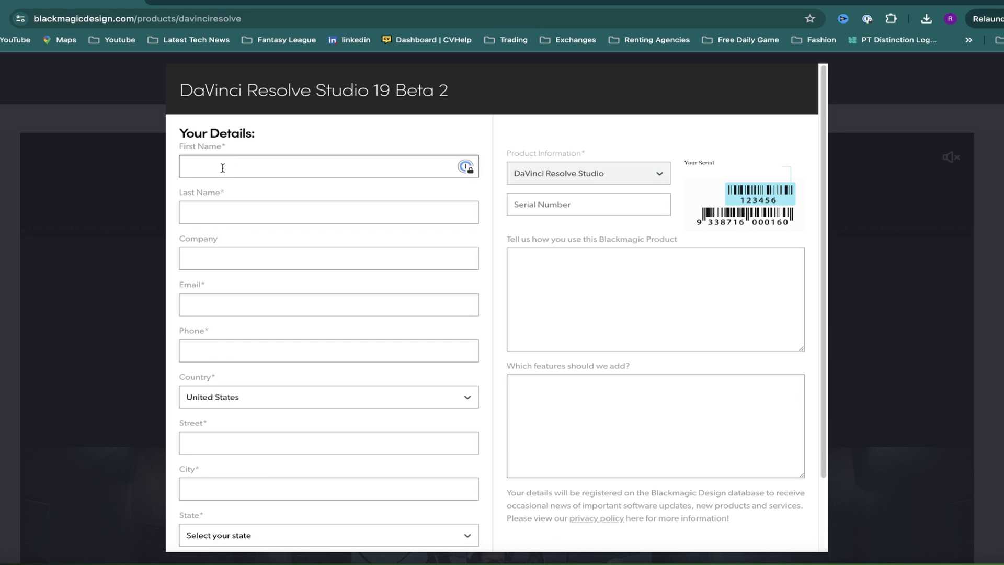
left_click(210, 208)
left_click(206, 250)
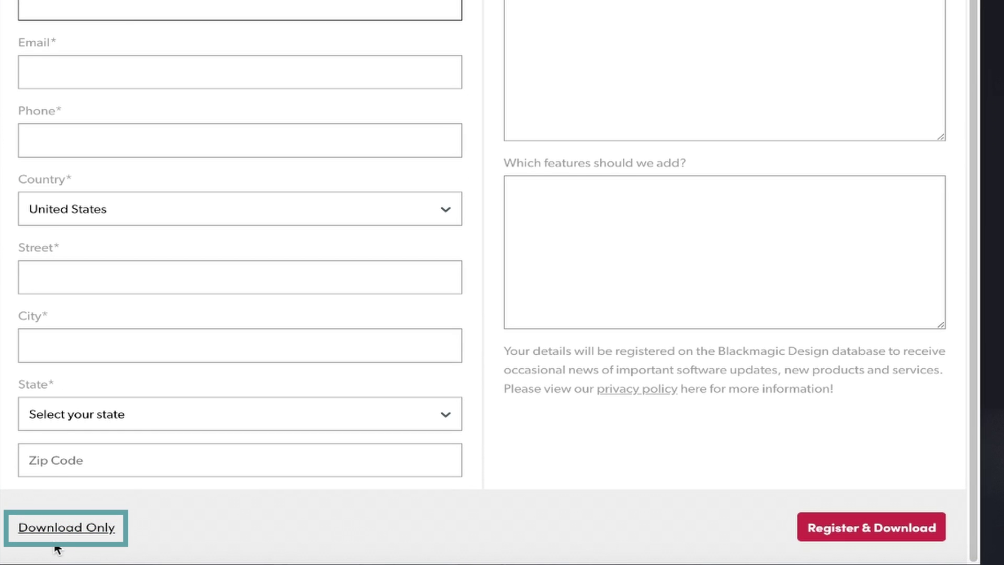
Download without registering, then locate DaVinci_Resolve_Studio_19.0b2_Mac 3.dmg (5.51 GB) in Downloads
left_click(58, 530)
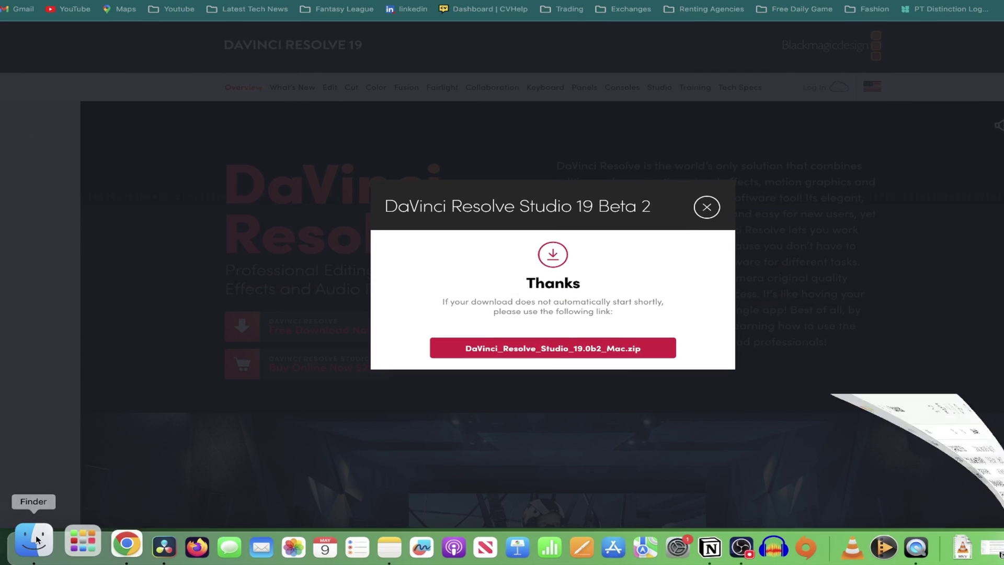
left_click(36, 539)
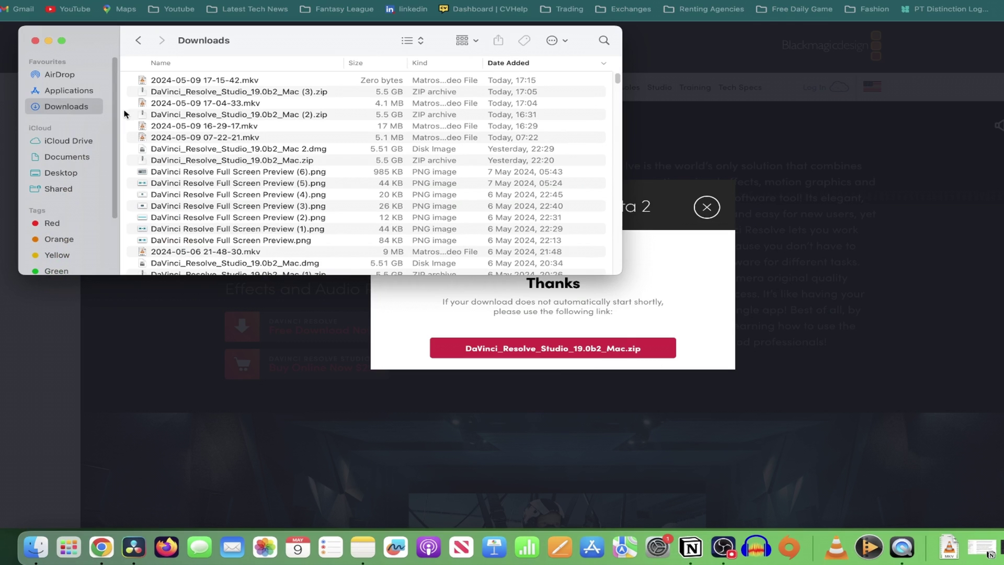
double_click(222, 92)
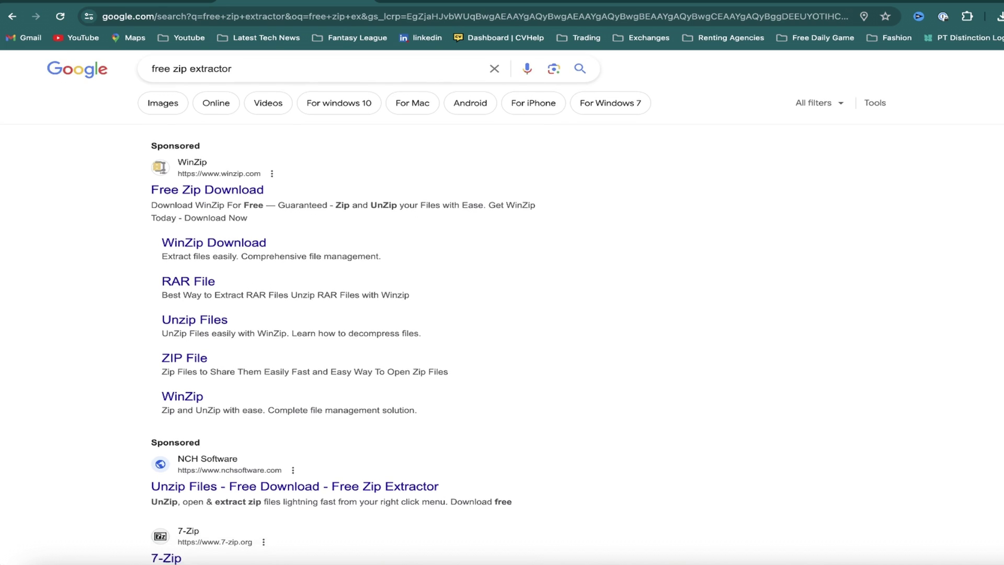
scroll(466, 312, "down", 4)
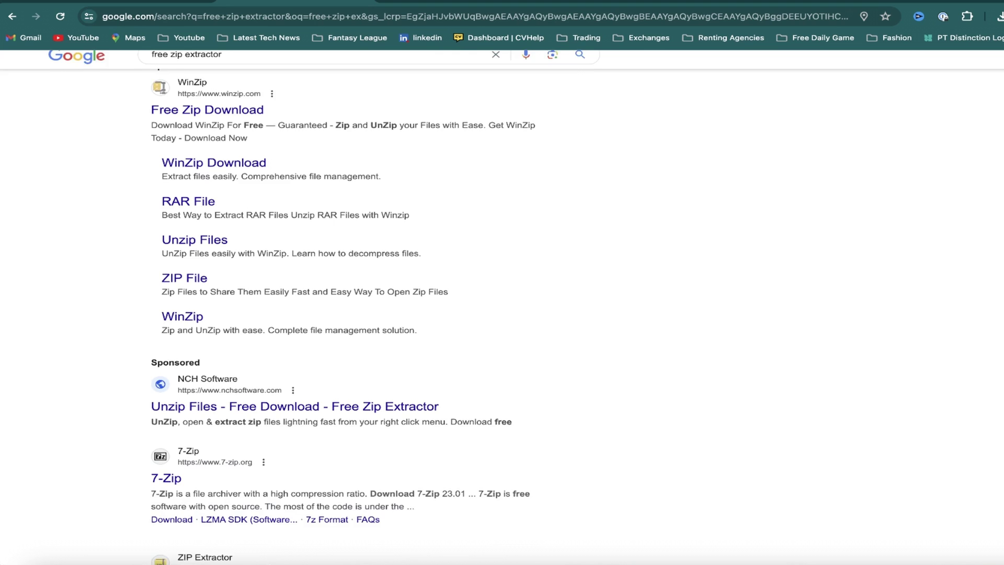
scroll(466, 312, "down", 5)
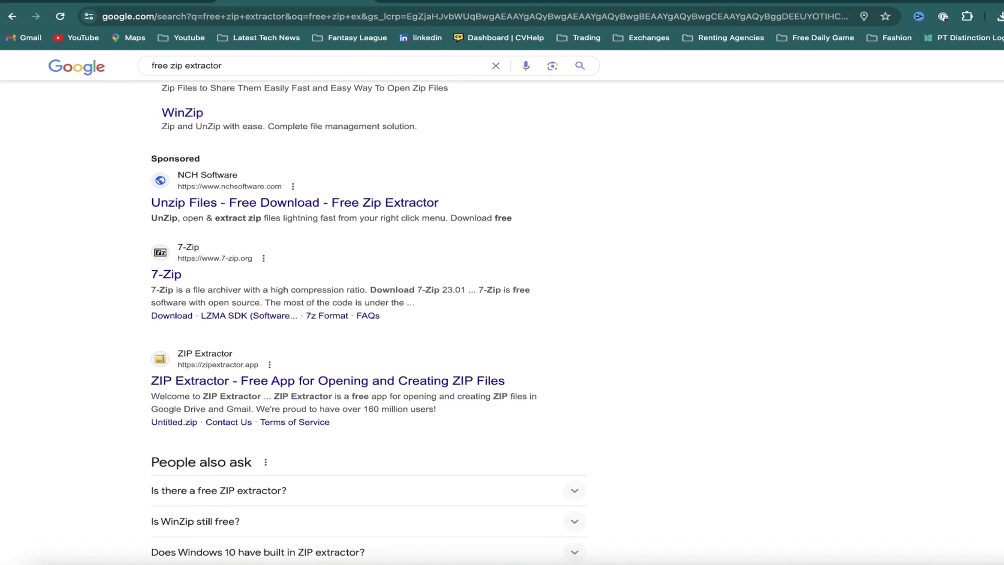
scroll(466, 312, "down", 4)
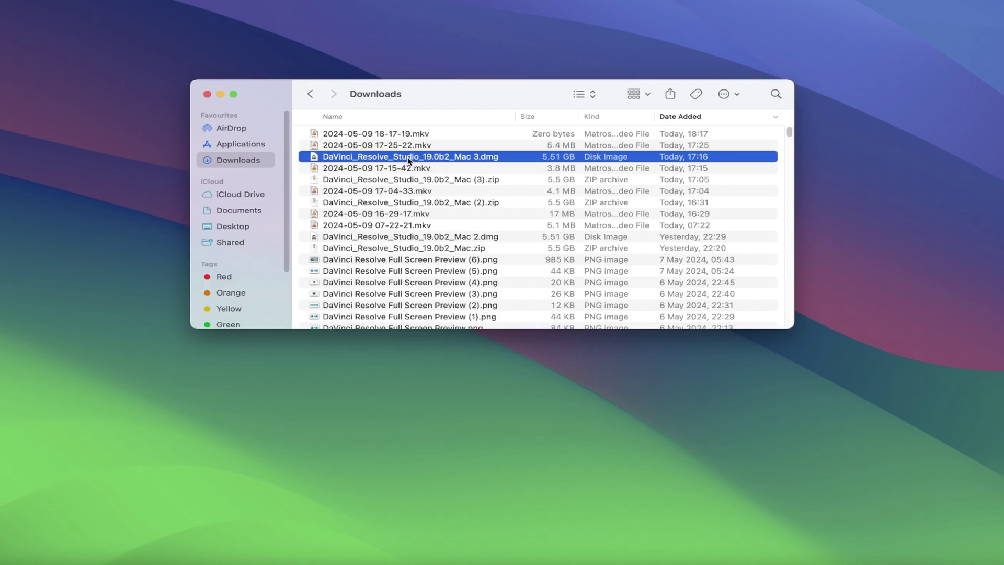
Mount DaVinci_Resolve_Studio_19.0b2_Mac 3.dmg to reveal the installer and manual
double_click(409, 157)
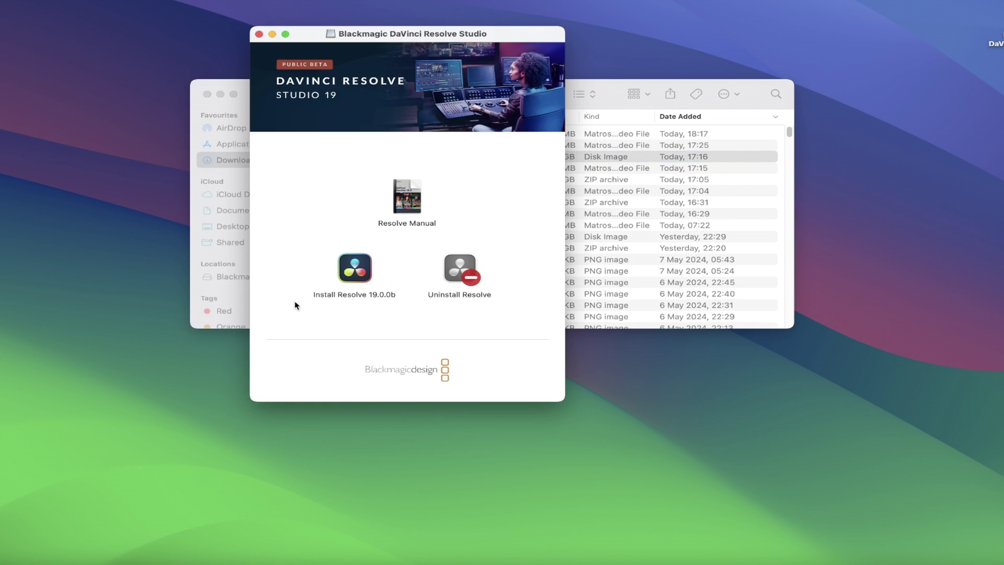
mouse_move(402, 195)
Launch Install Resolve 19.0.0b and read through the Read Me notes to the licence page
double_click(352, 272)
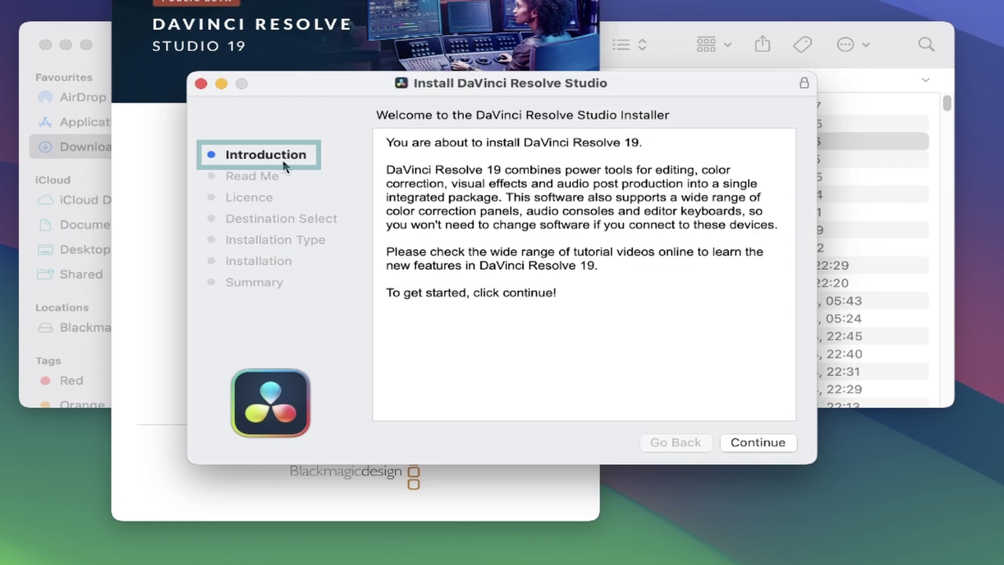
left_click(744, 436)
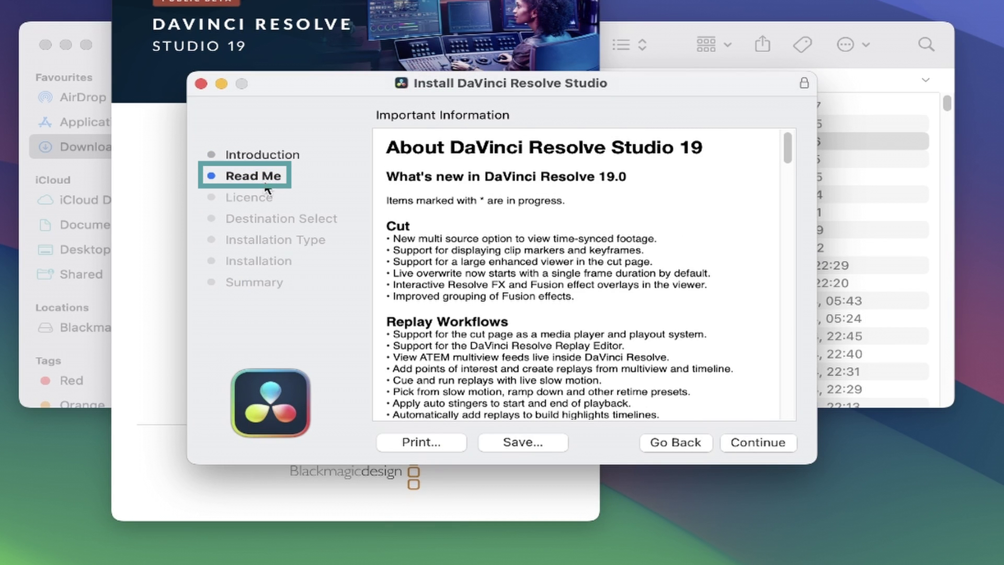
left_click_drag(788, 152, 799, 281)
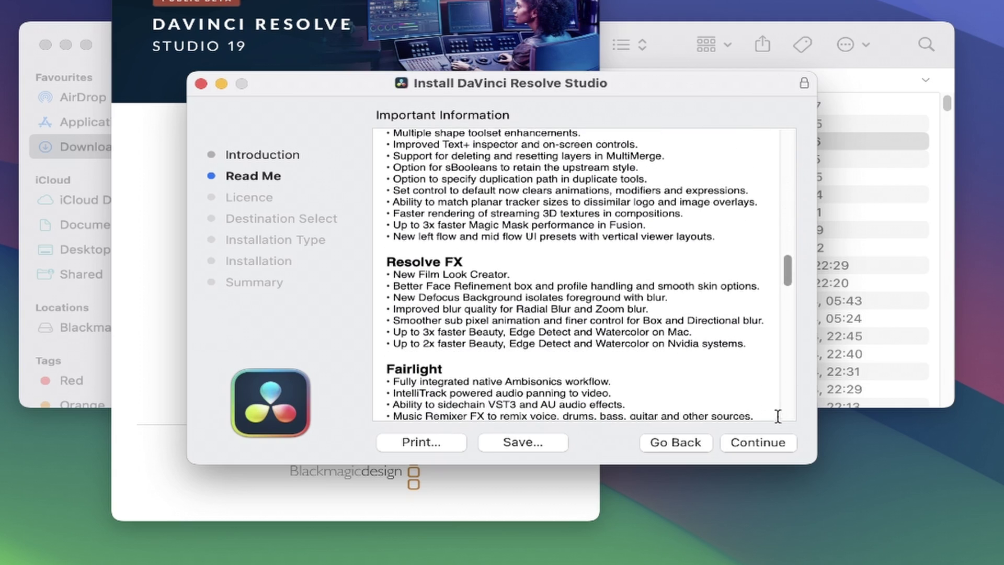
left_click(779, 441)
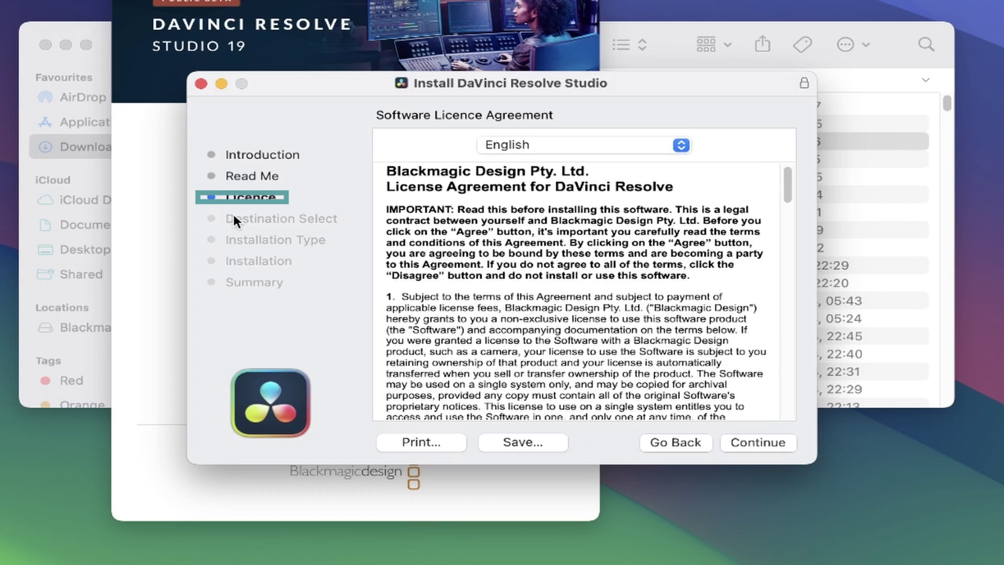
Scroll through the Software Licence Agreement and agree to its terms
left_click_drag(791, 184, 820, 301)
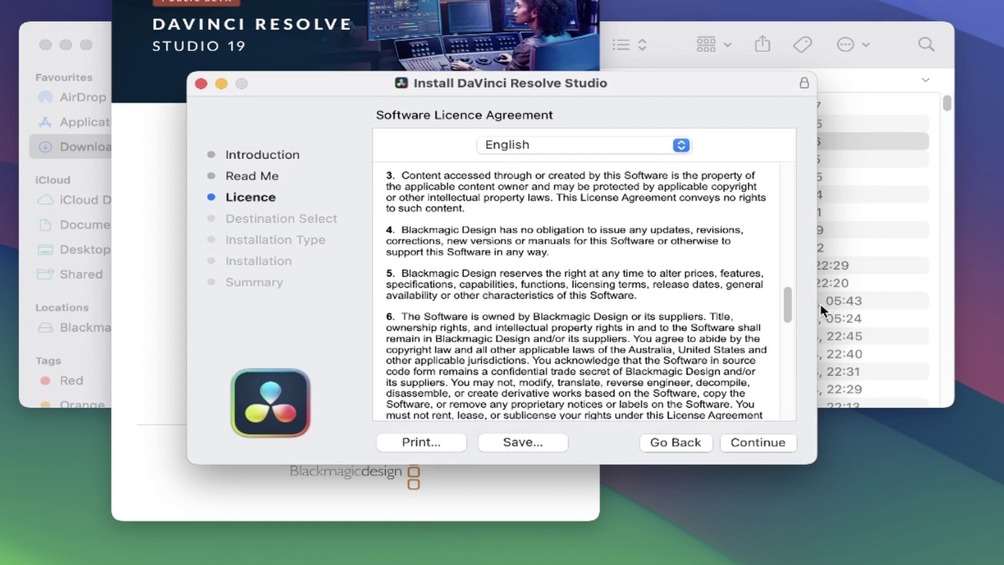
left_click(768, 441)
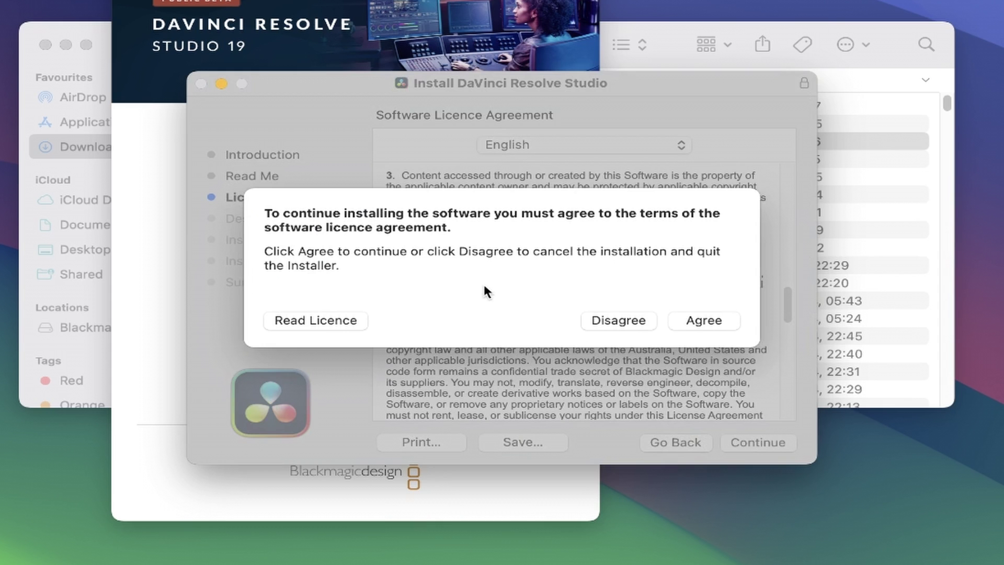
left_click(704, 319)
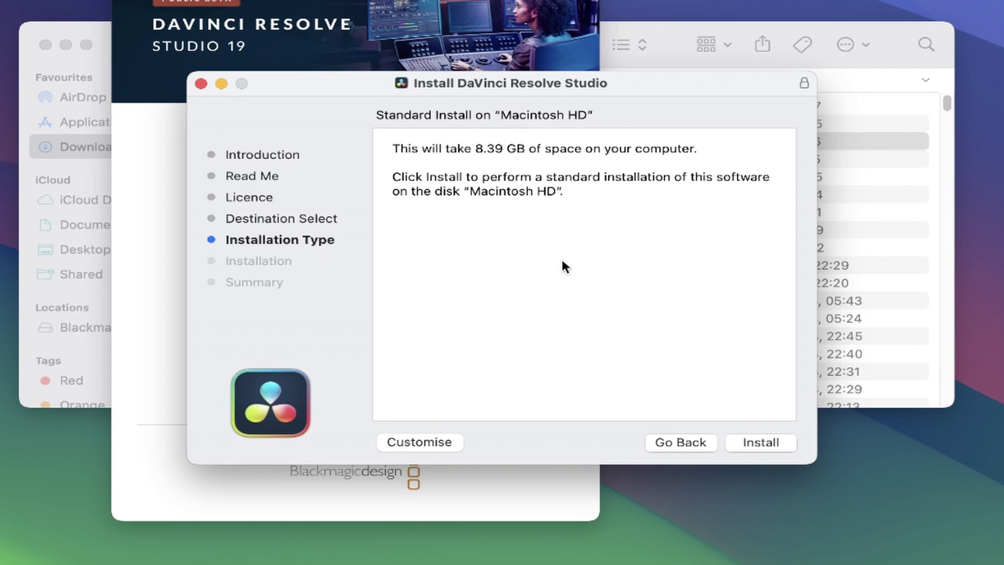
Install DaVinci Resolve Studio with the standard install on Macintosh HD
left_click(760, 443)
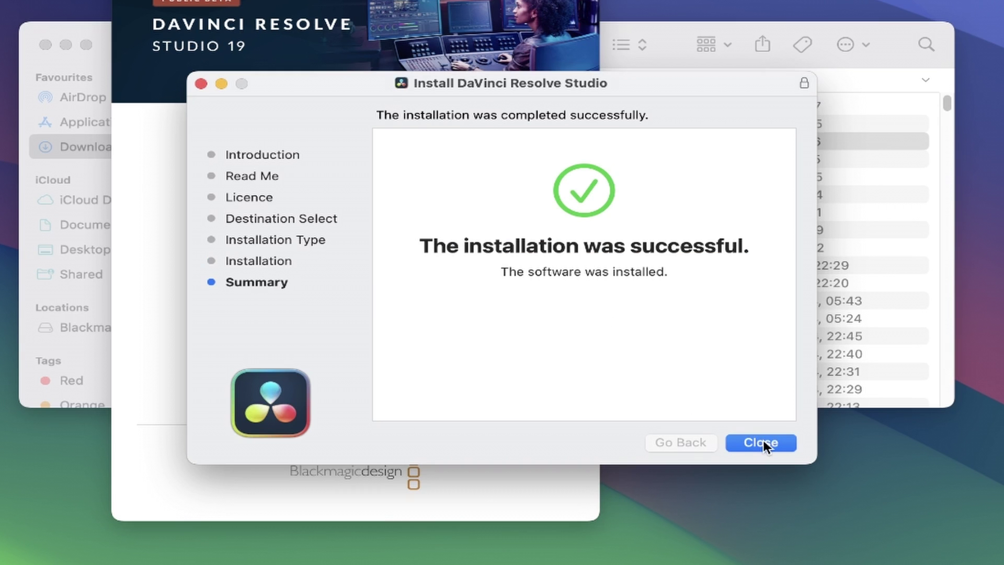
Close the finished installer, keep the installer package and disk image, and launch DaVinci Resolve from the Dock
left_click(762, 442)
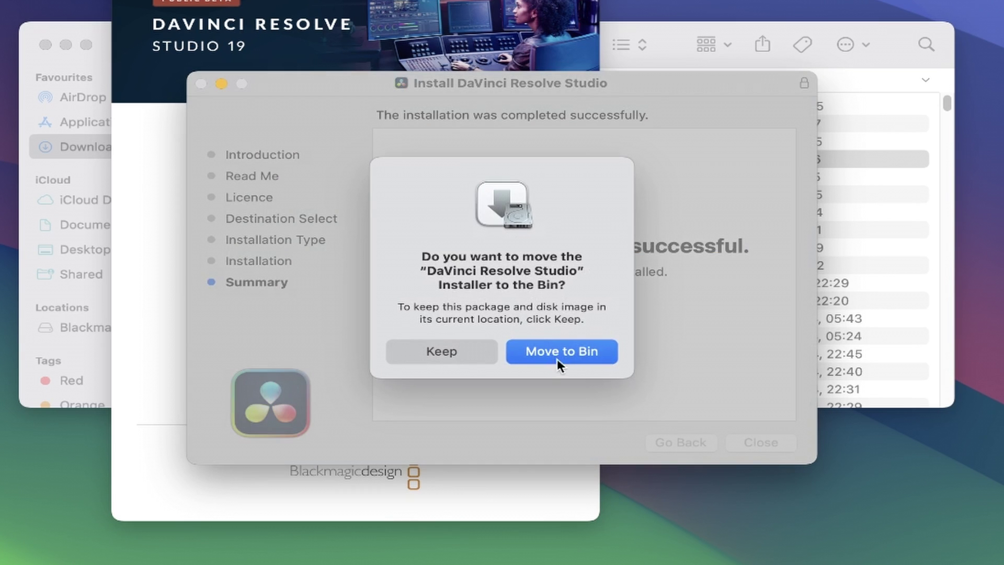
left_click(450, 352)
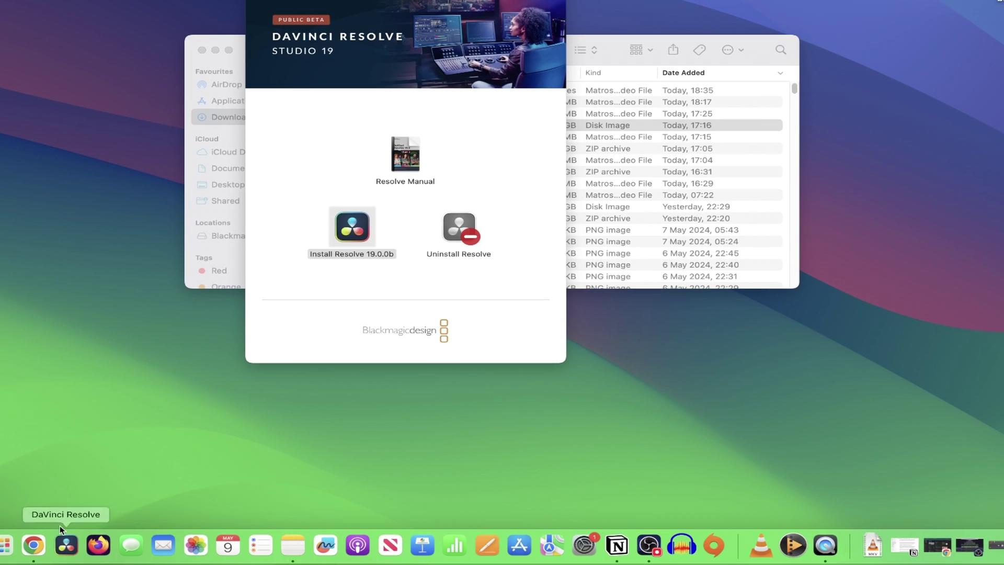
left_click(62, 530)
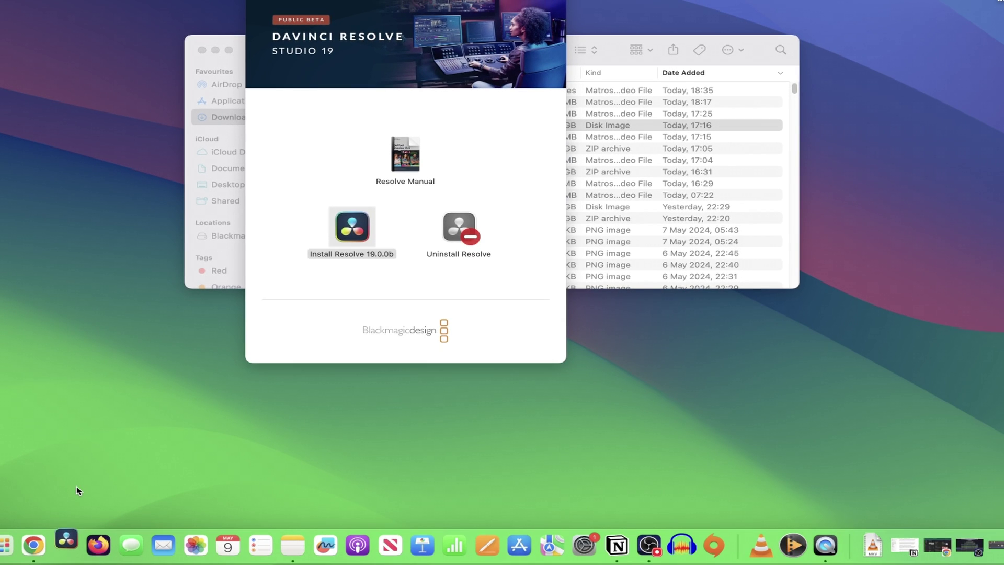